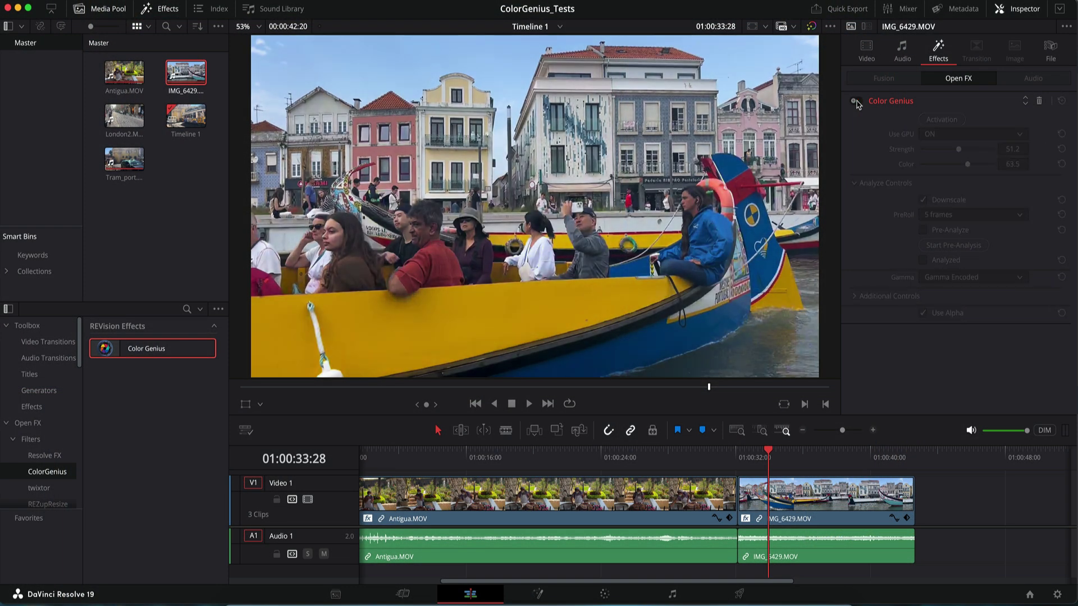
Compare Color Genius off and on, then raise Color to about 70.
click(857, 101)
click(859, 102)
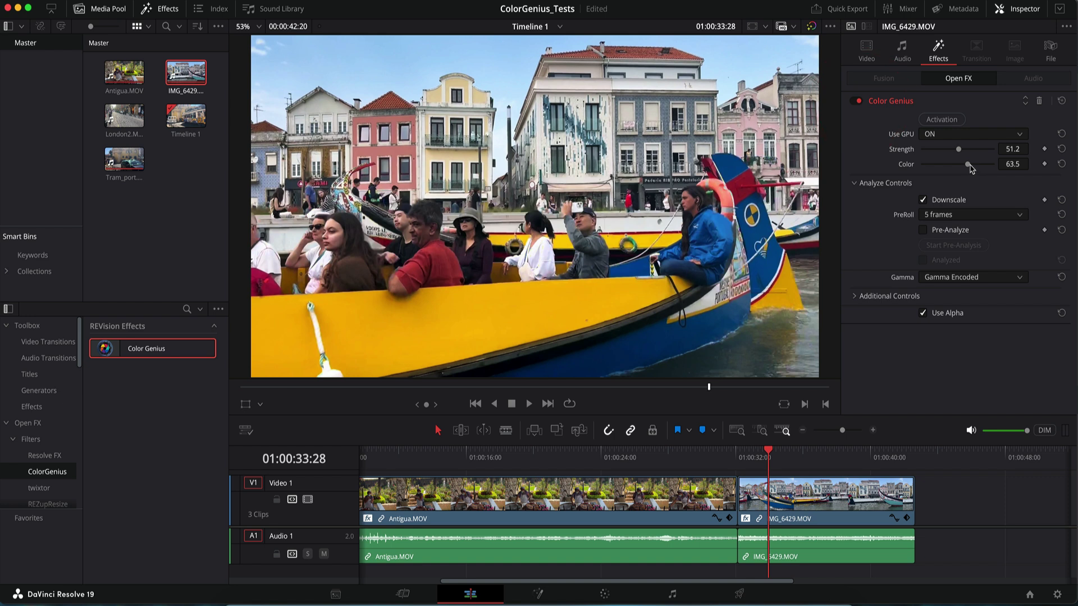
drag(970, 167, 960, 154)
Toggle Color Genius off and on again to compare, then expand its settings.
click(853, 101)
click(852, 102)
click(852, 102)
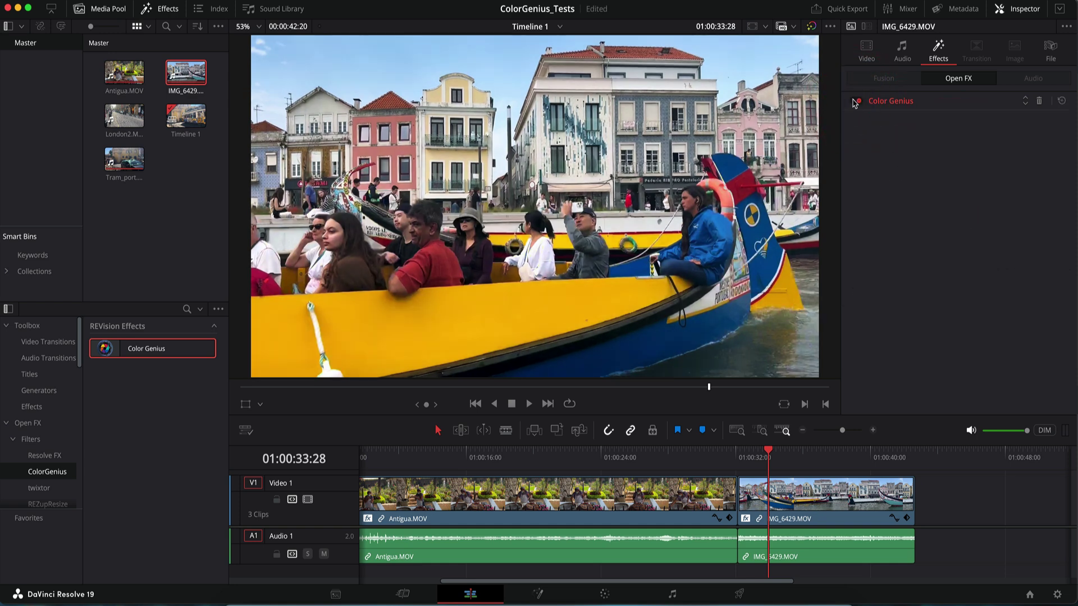
click(878, 104)
Re-enable Color Genius on the tram clip and compare it against the original.
click(860, 103)
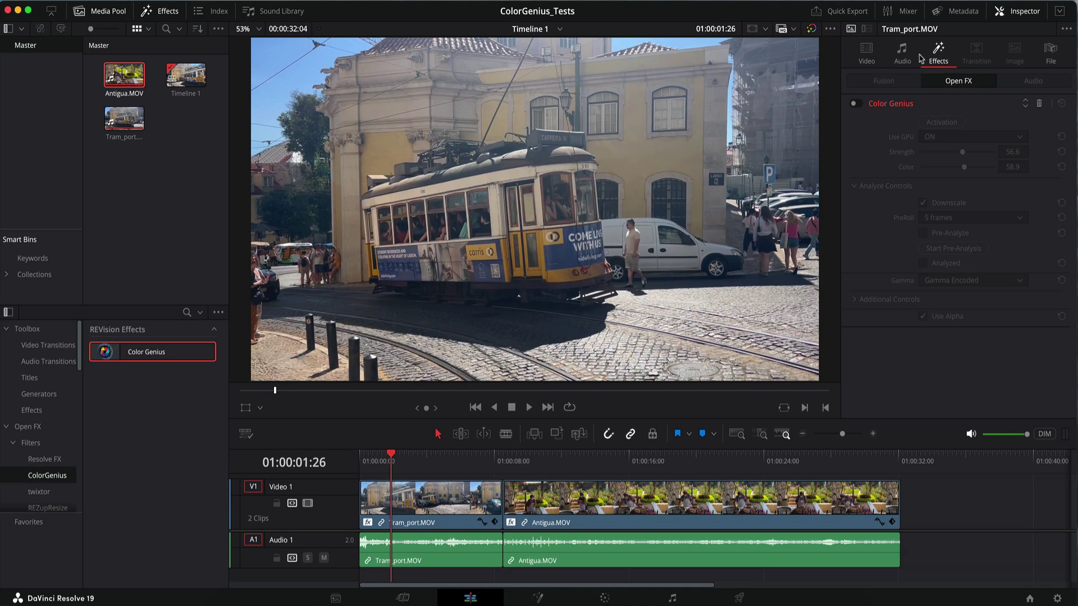
click(860, 103)
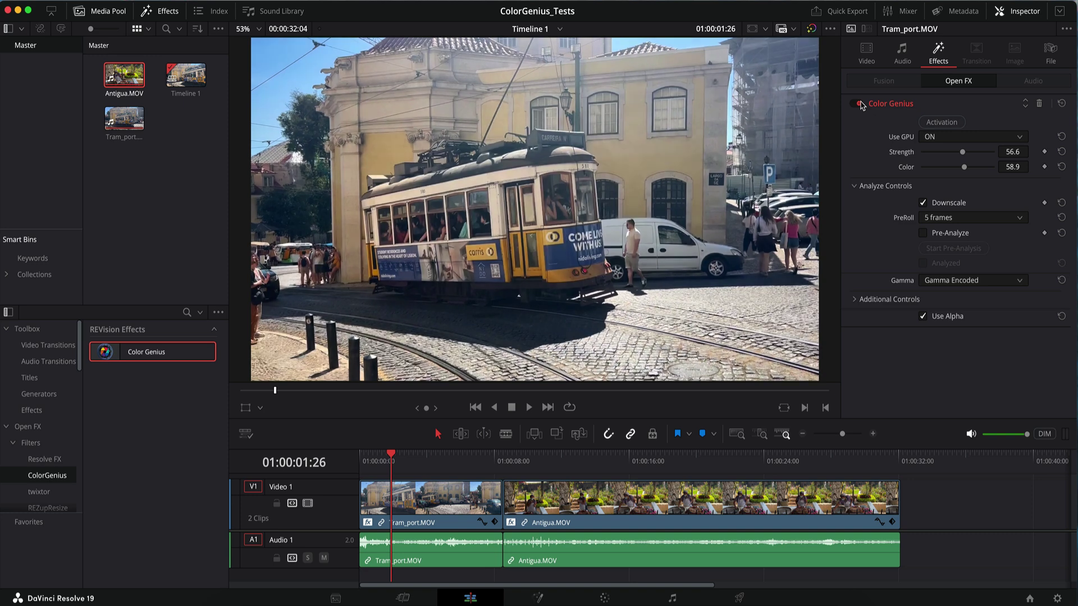
click(859, 105)
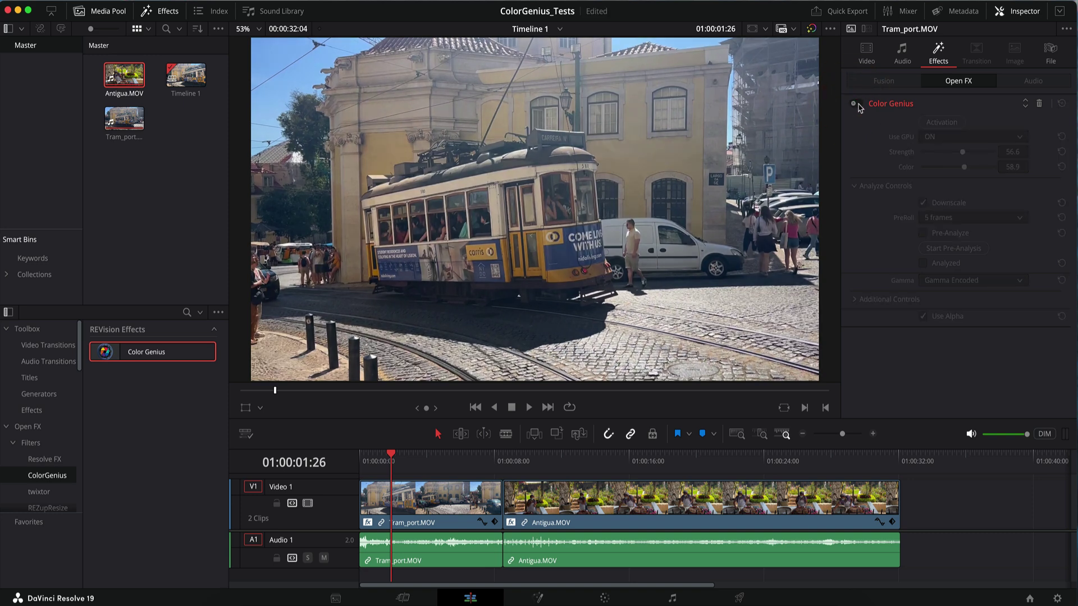
click(860, 105)
Compare Color Genius on and off on the Antigua clip, then raise Strength to 63.5.
click(525, 462)
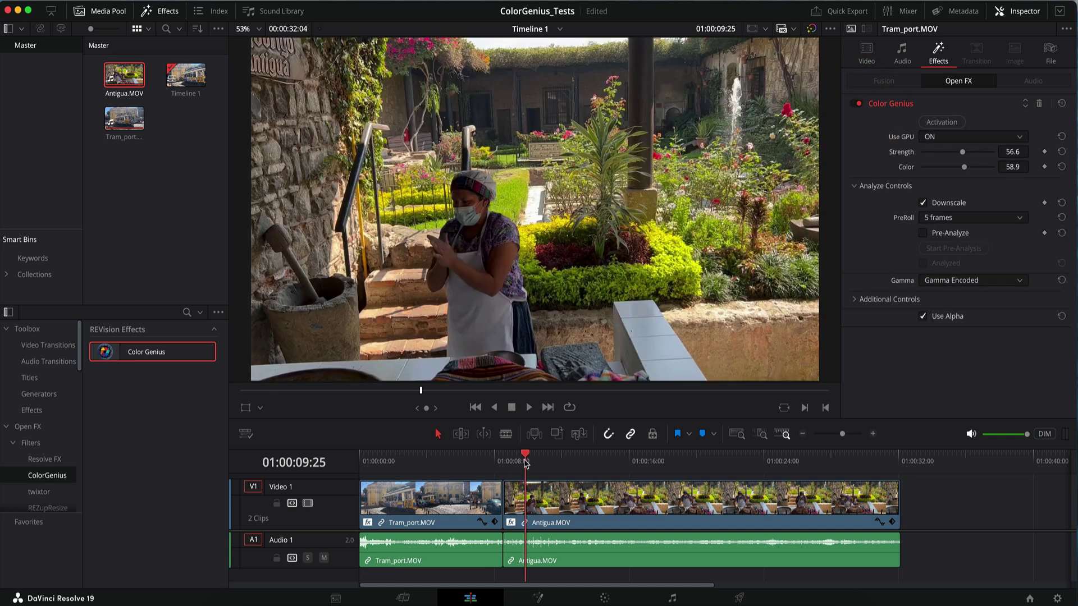
click(861, 105)
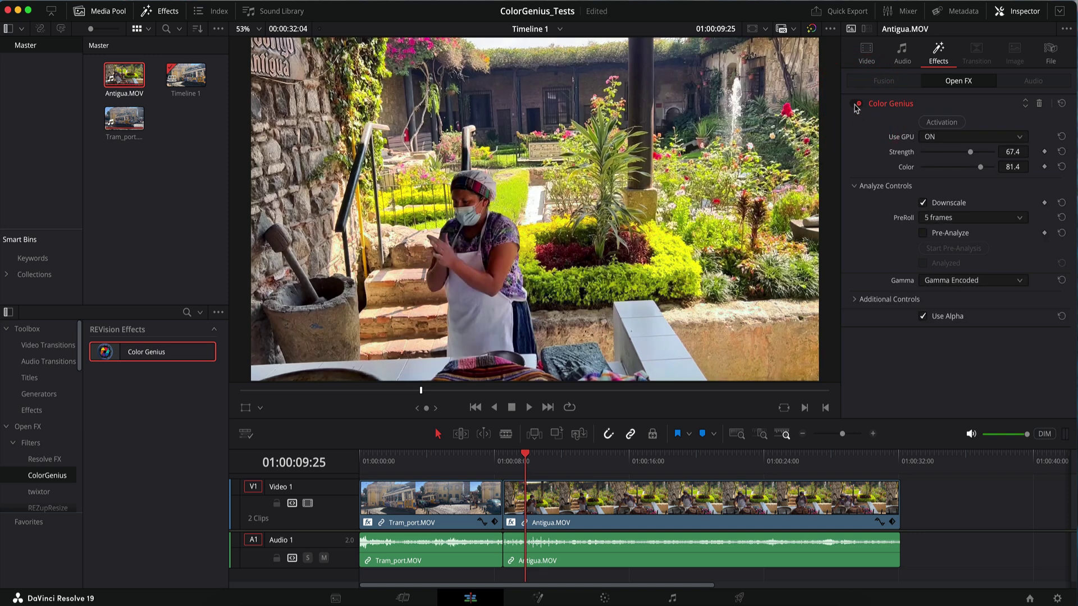
click(854, 105)
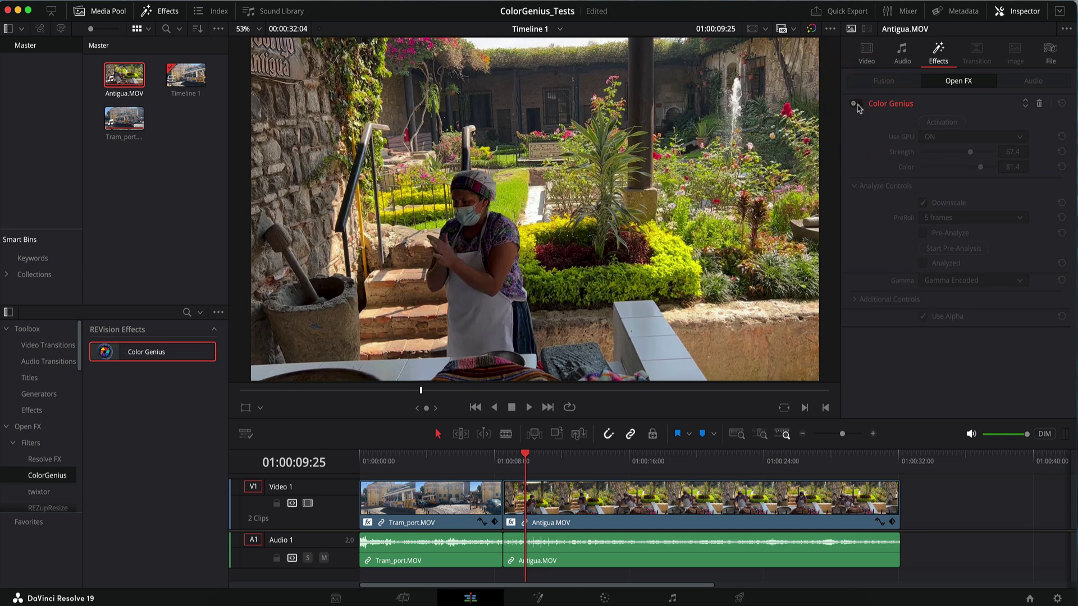
click(856, 105)
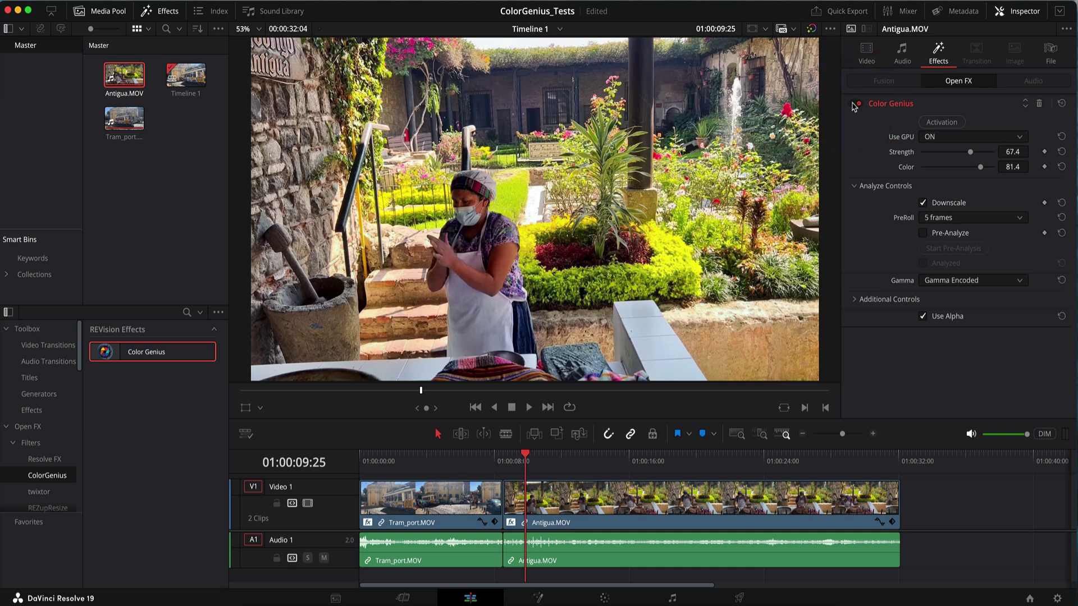
click(853, 105)
click(855, 105)
click(855, 104)
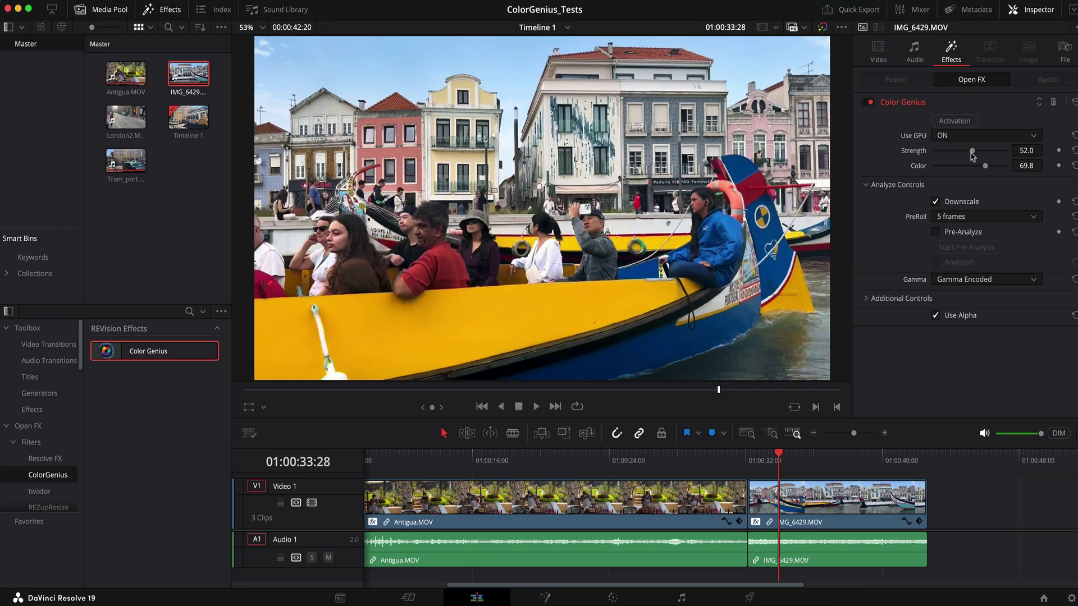
drag(970, 153, 971, 166)
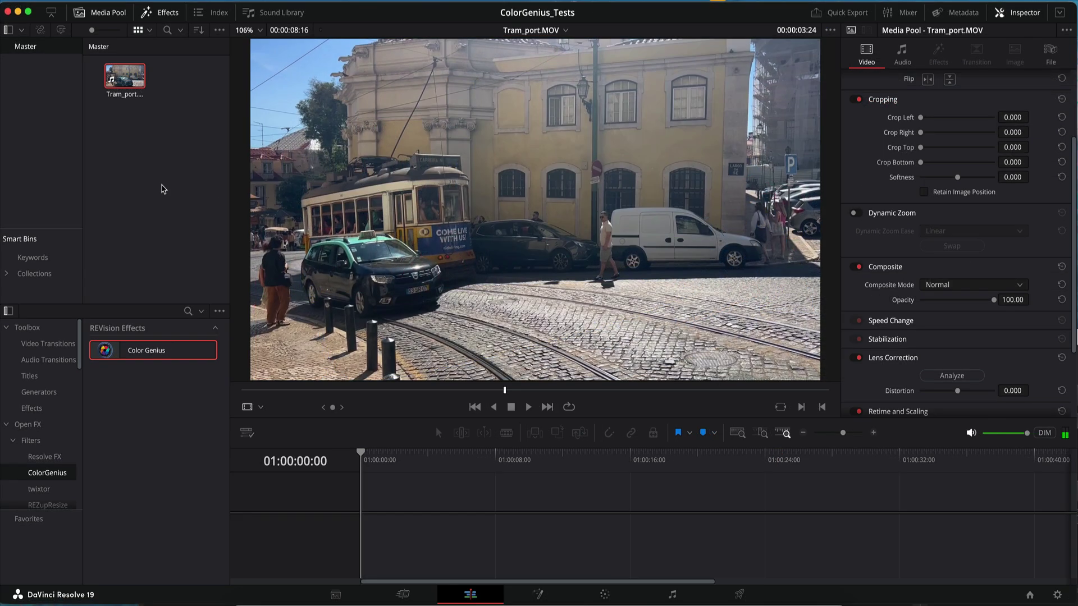
Play back the timeline, then drag Tram_port.MOV into the viewer to create Timeline 1.
key(space)
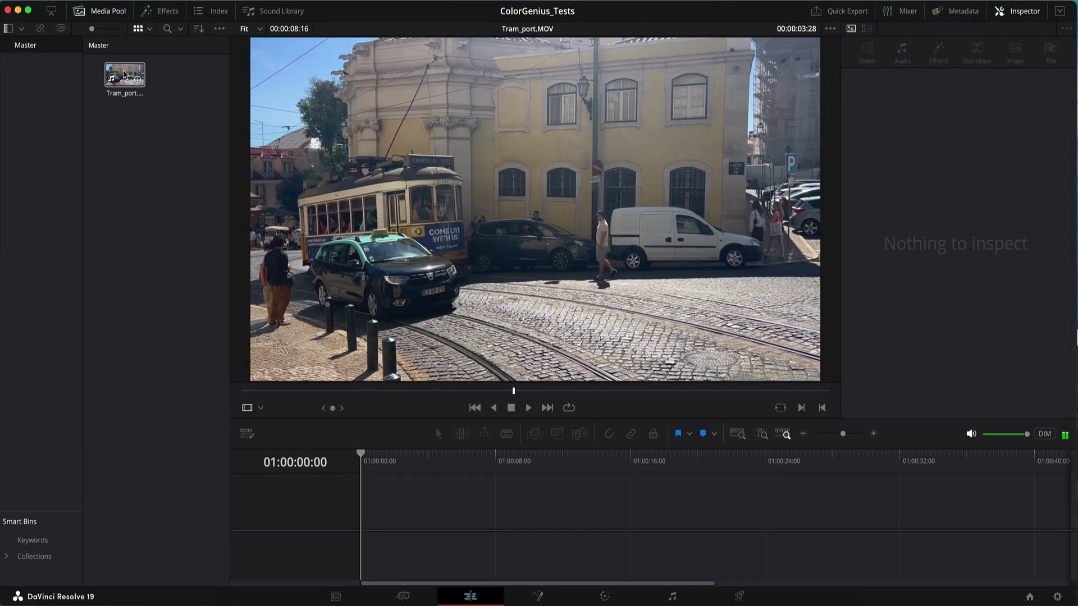
drag(124, 75, 362, 543)
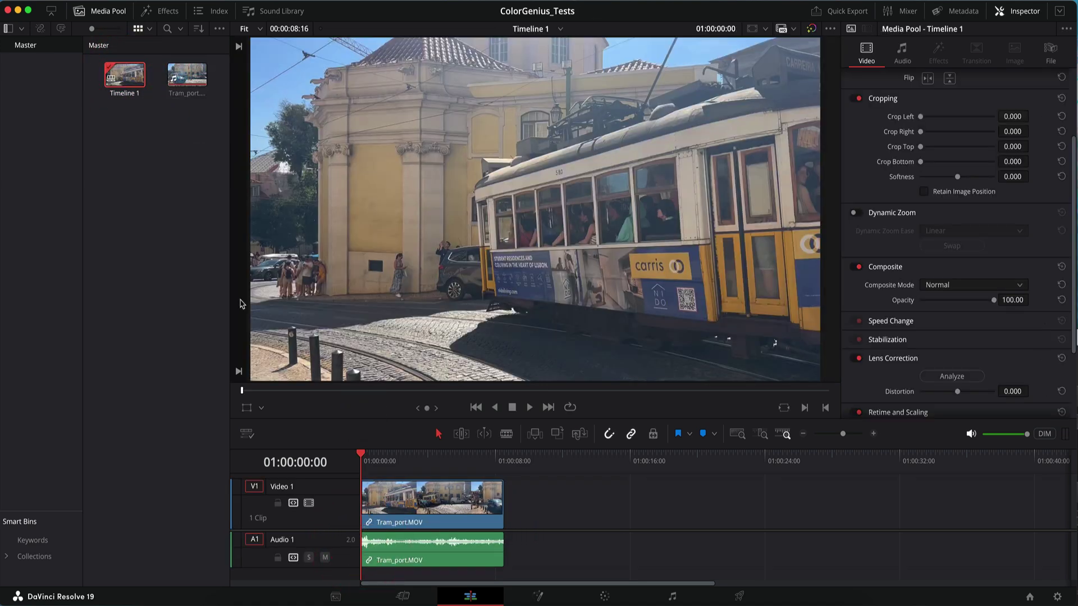
Apply Color Genius from Open FX filters to Tram_port.MOV and set Strength to 56.6.
click(157, 11)
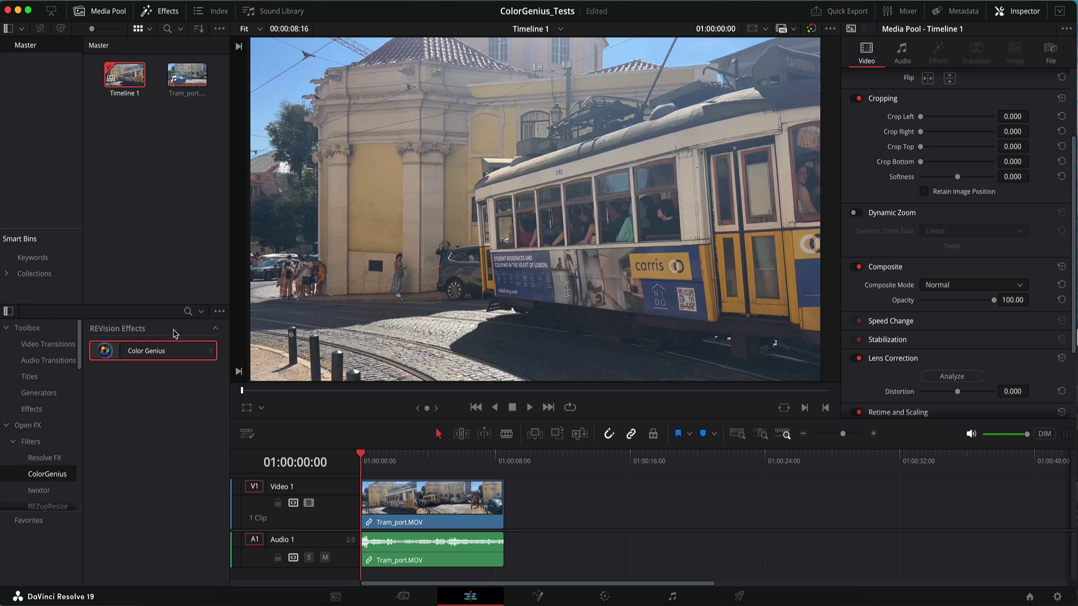
drag(151, 350, 423, 507)
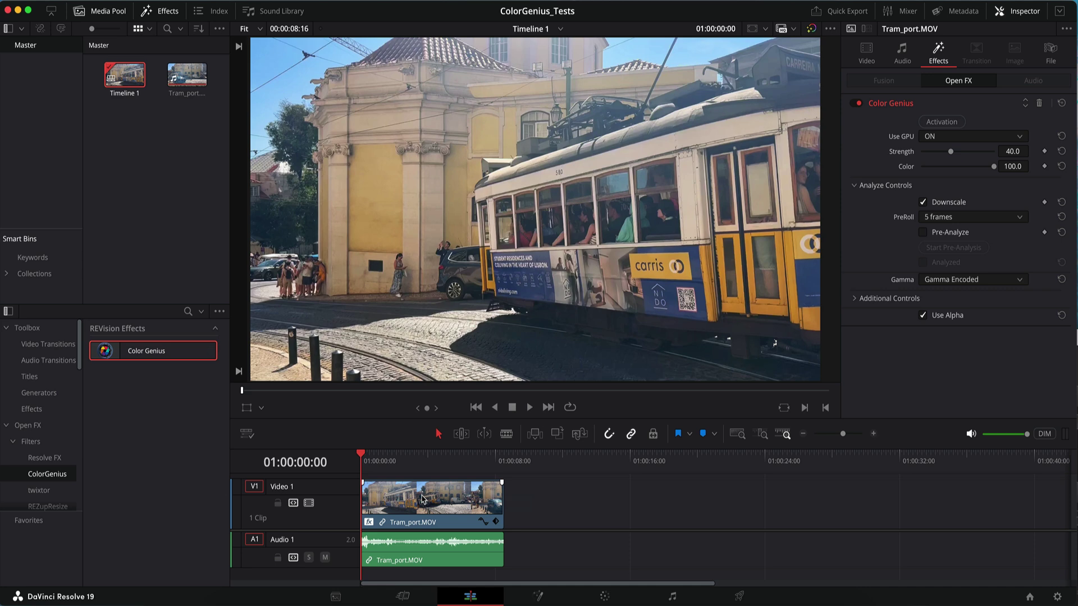
mouse_move(950, 152)
mouse_down()
mouse_move(921, 152)
mouse_move(977, 156)
mouse_move(963, 158)
mouse_up()
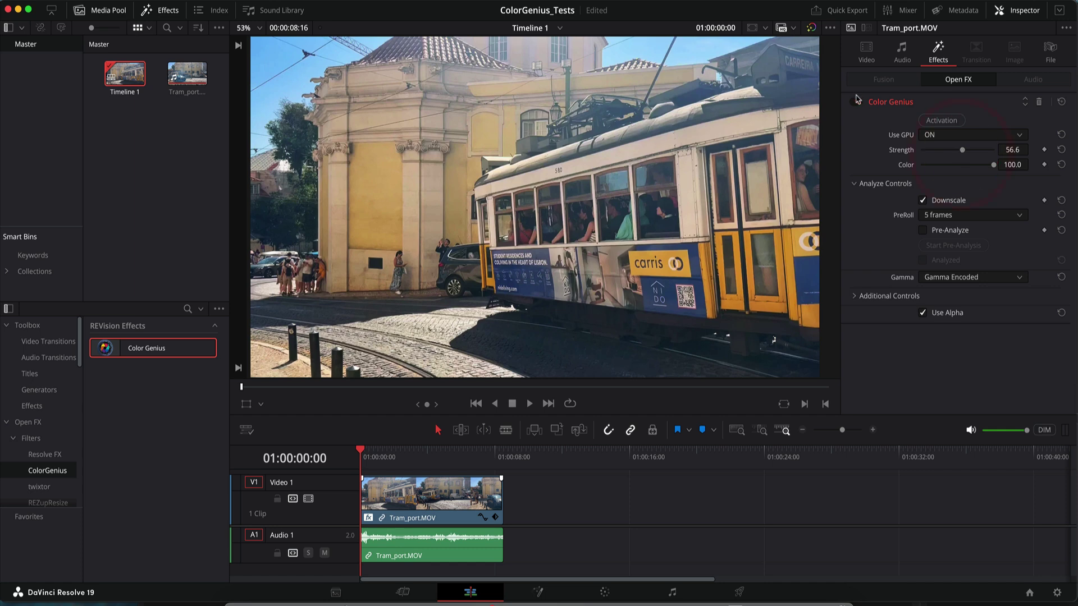
Toggle Color Genius off and on to compare, then lower Color to 58.9.
click(853, 103)
click(853, 103)
click(854, 104)
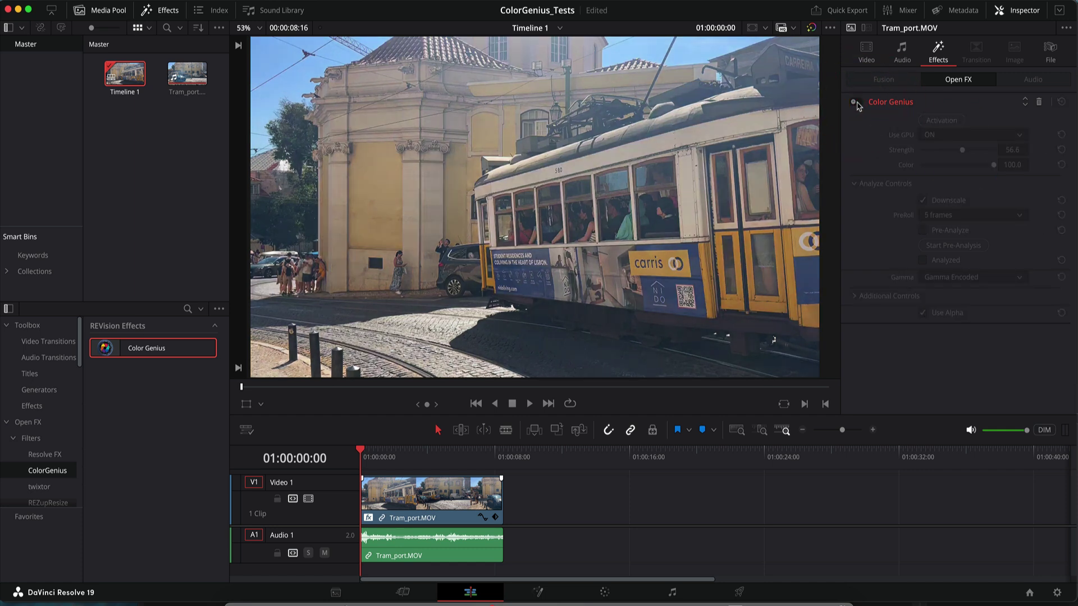
click(854, 103)
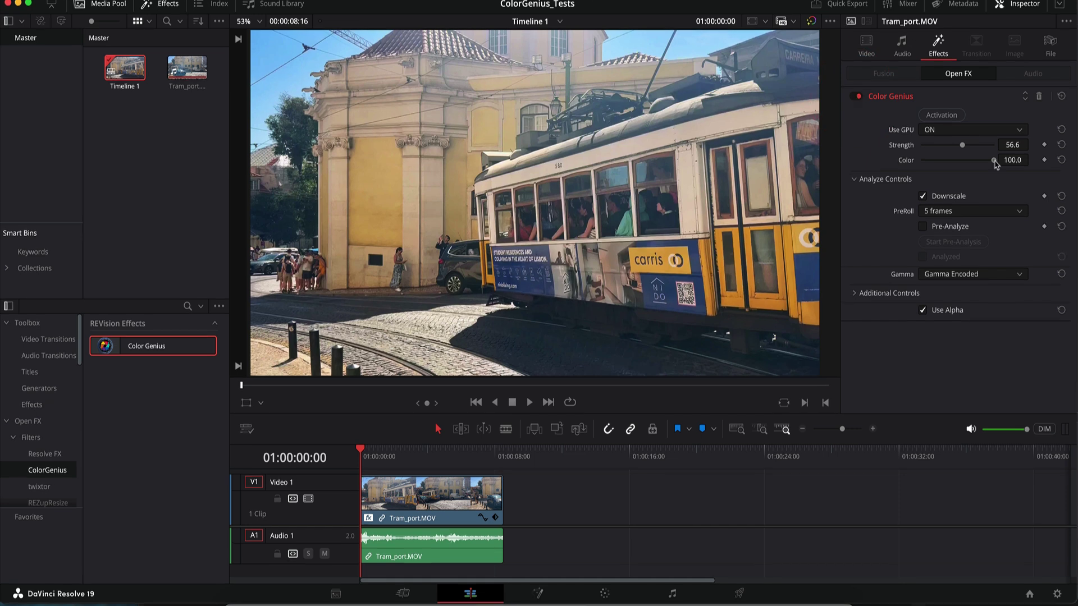
drag(993, 161, 964, 163)
Compare the image with Color Genius off and on again, leaving it enabled.
click(854, 97)
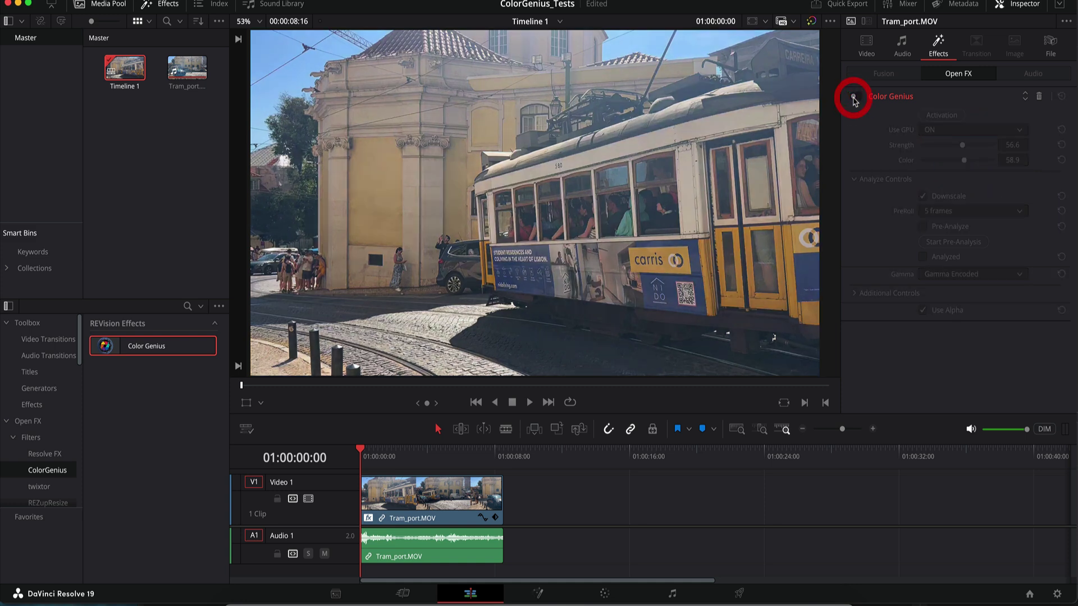
click(854, 97)
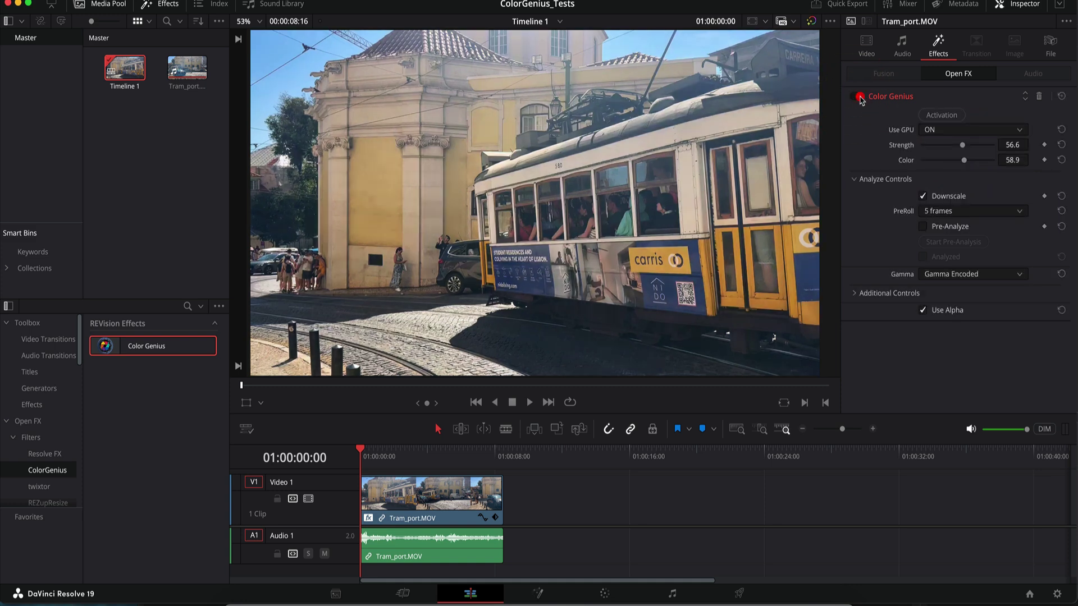
click(853, 96)
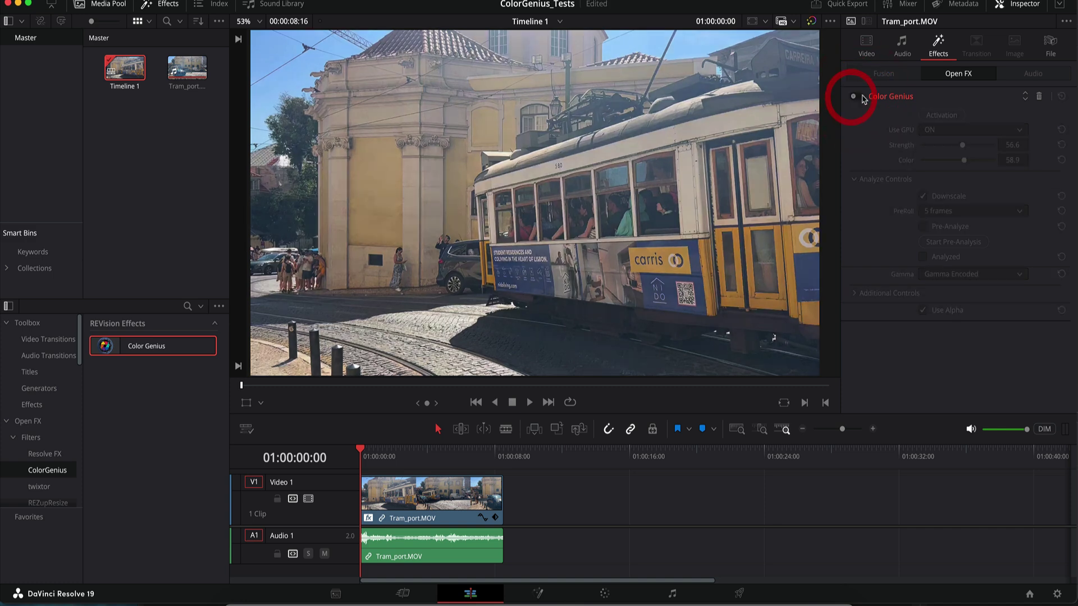
click(858, 97)
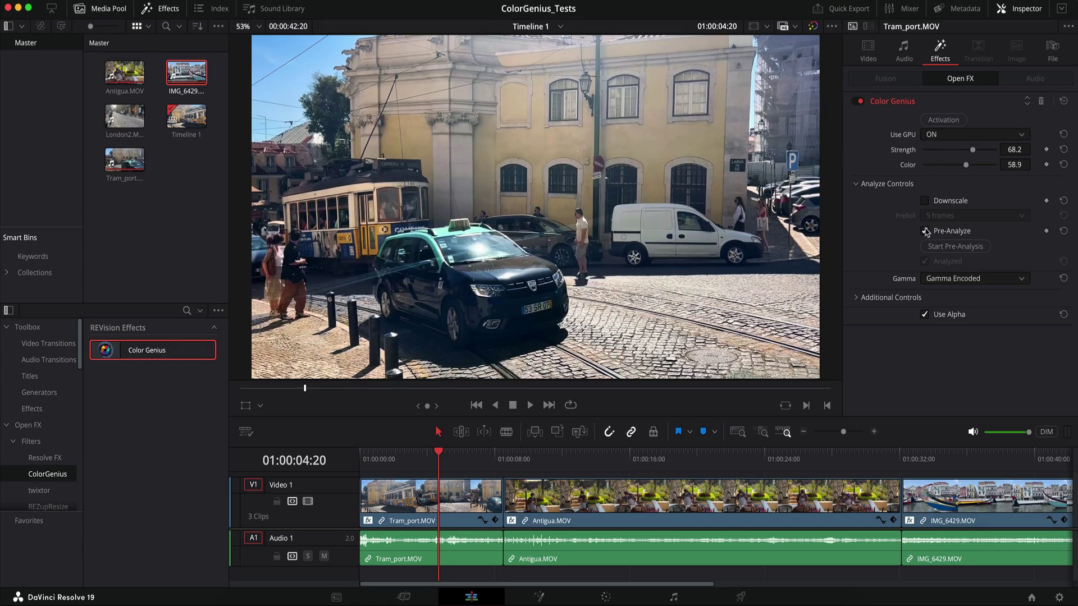
Toggle the Pre-Analyze checkbox in the Color Genius controls.
click(923, 230)
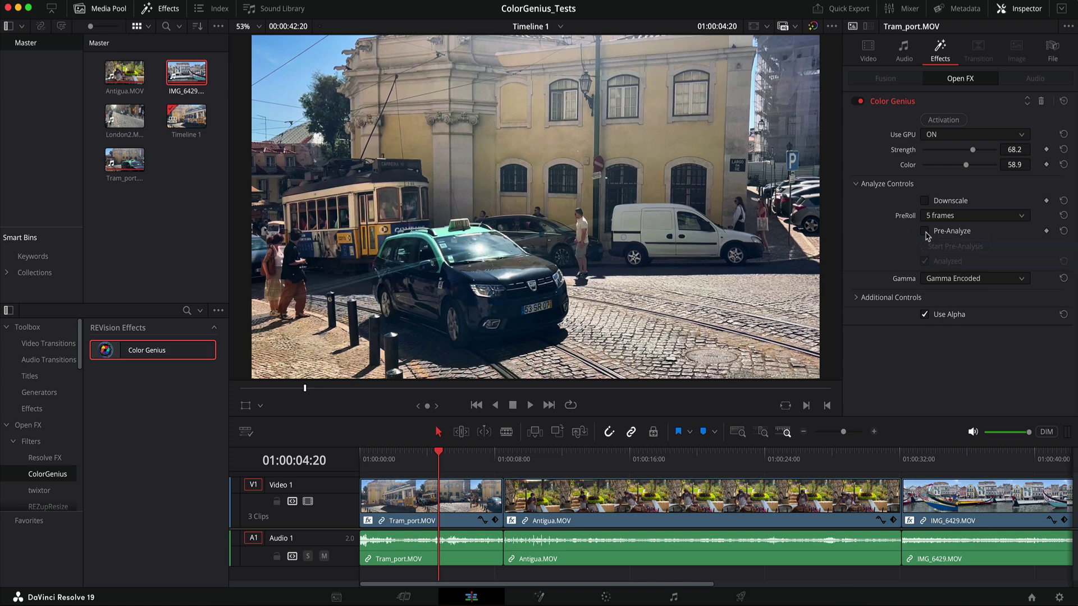
Switch Color Genius's Use GPU setting to OFF and then back to ON.
click(930, 136)
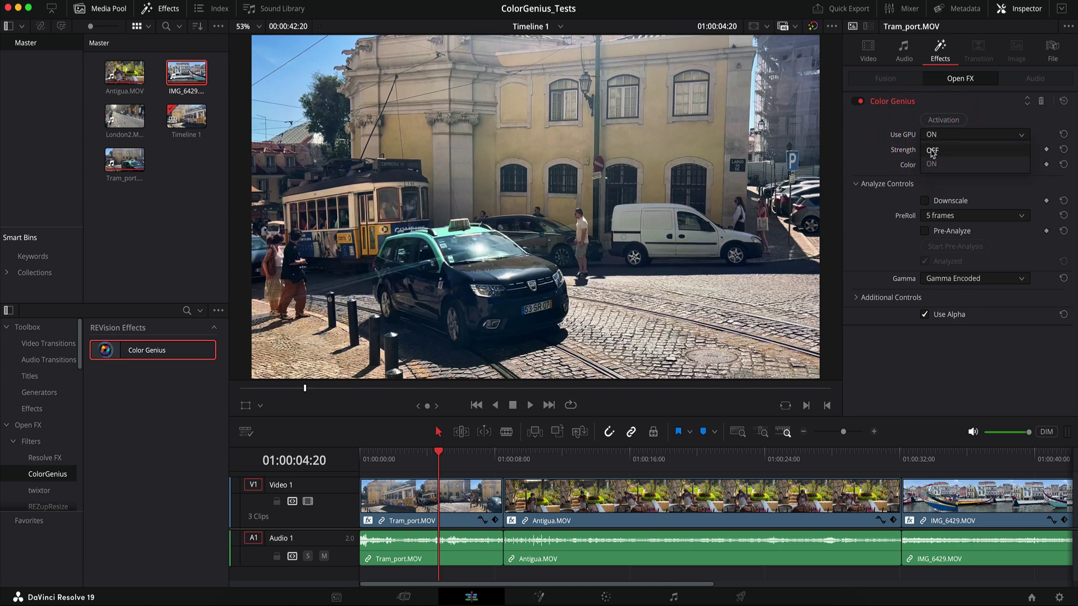
click(932, 151)
click(932, 136)
click(931, 165)
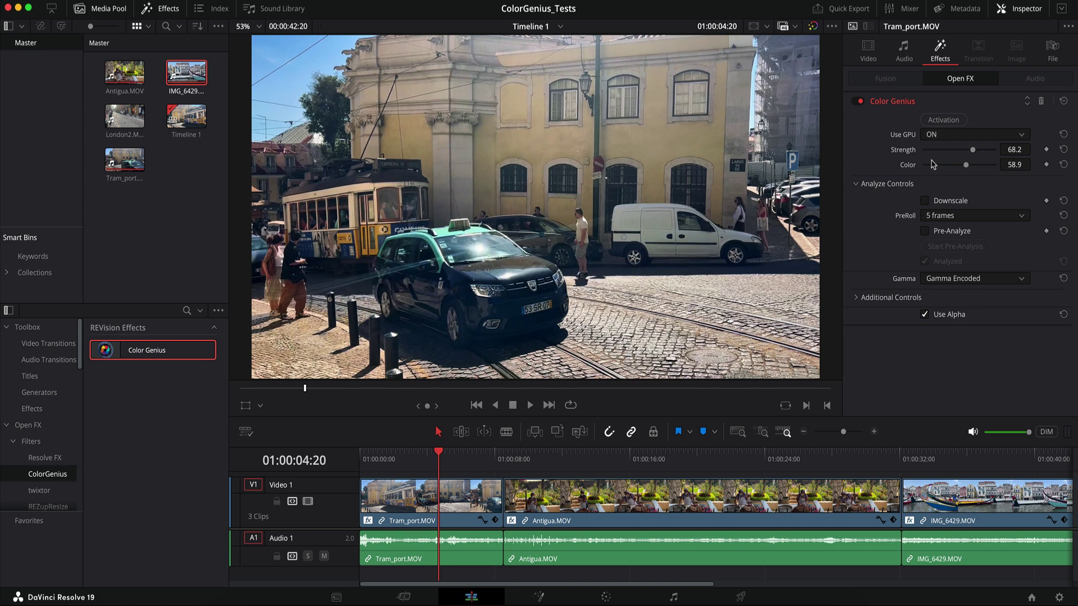
Enable Downscale and Pre-Analyze, then start pre-analysis of the clip.
click(925, 201)
click(925, 233)
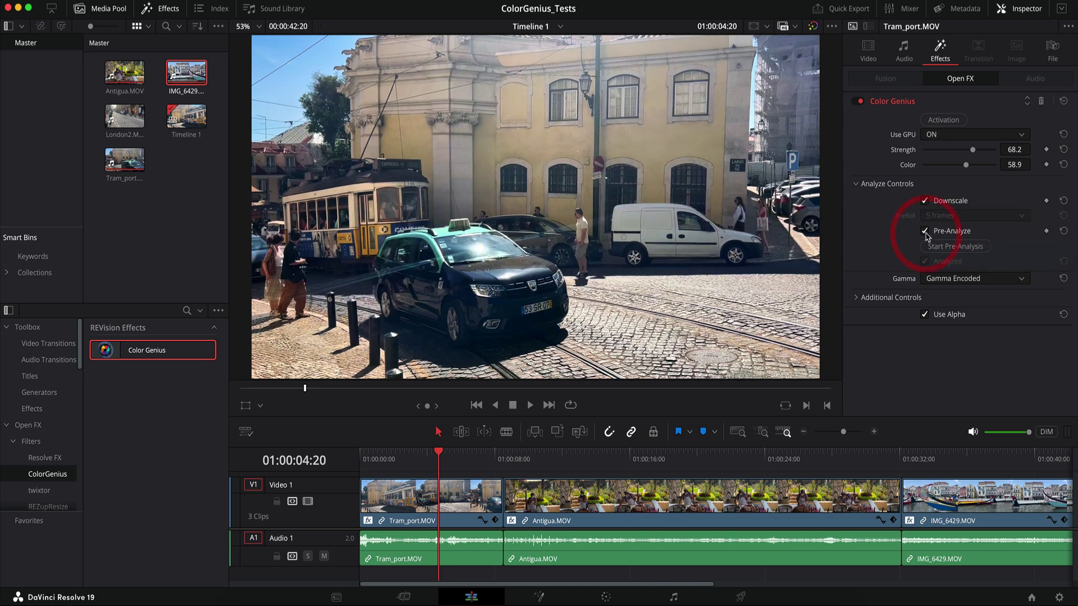
click(954, 247)
Turn Pre-Analyze off, set PreRoll to None, and save the project.
click(925, 230)
click(945, 217)
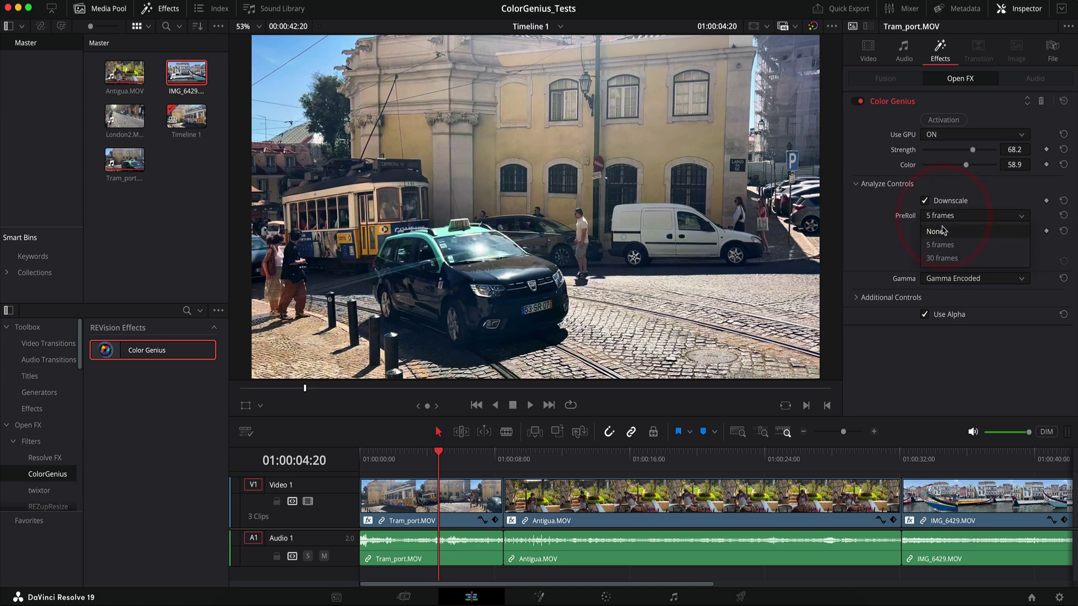
click(944, 231)
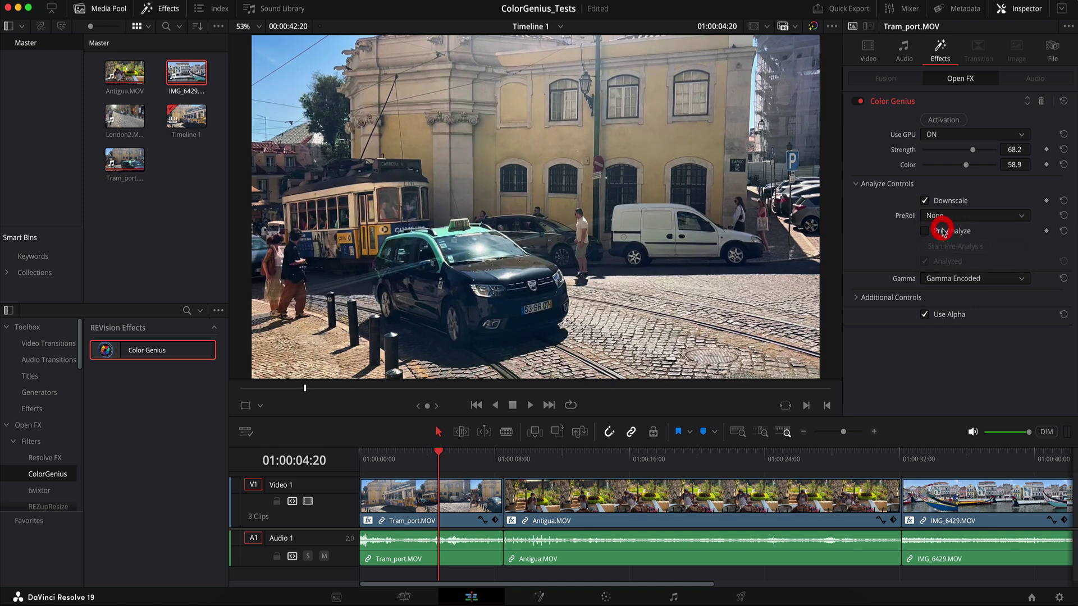
key(super+s)
Set PreRoll to 30 frames and expand the Additional Controls section.
click(945, 217)
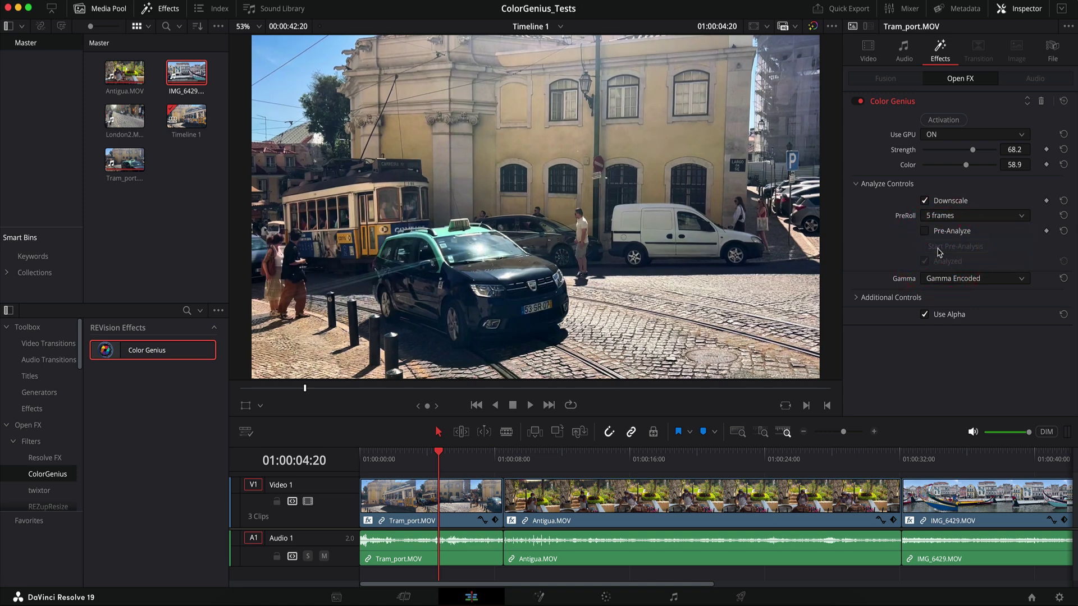
click(944, 218)
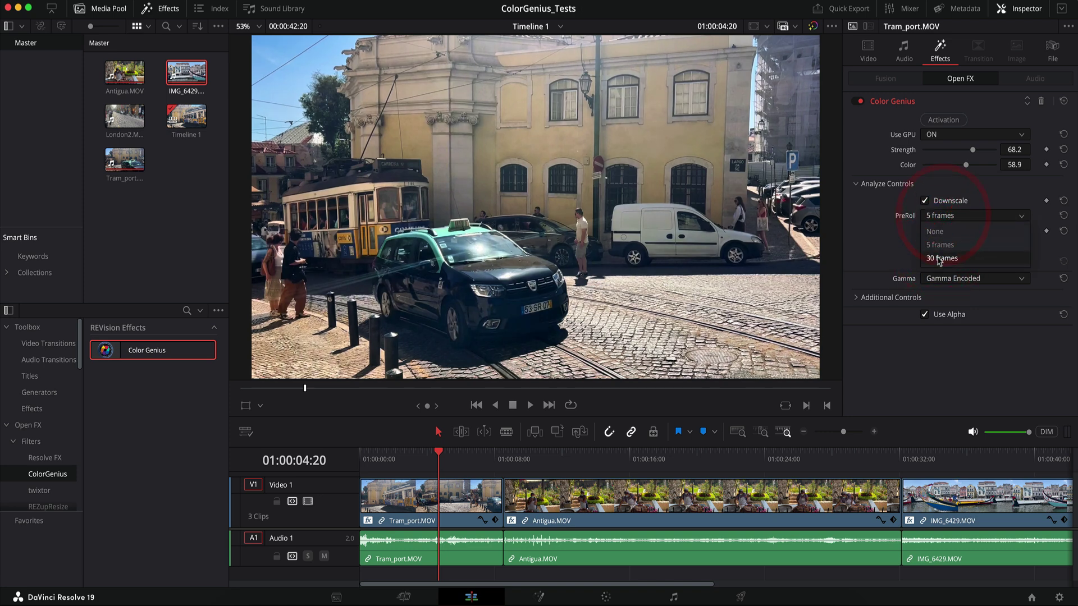
click(939, 260)
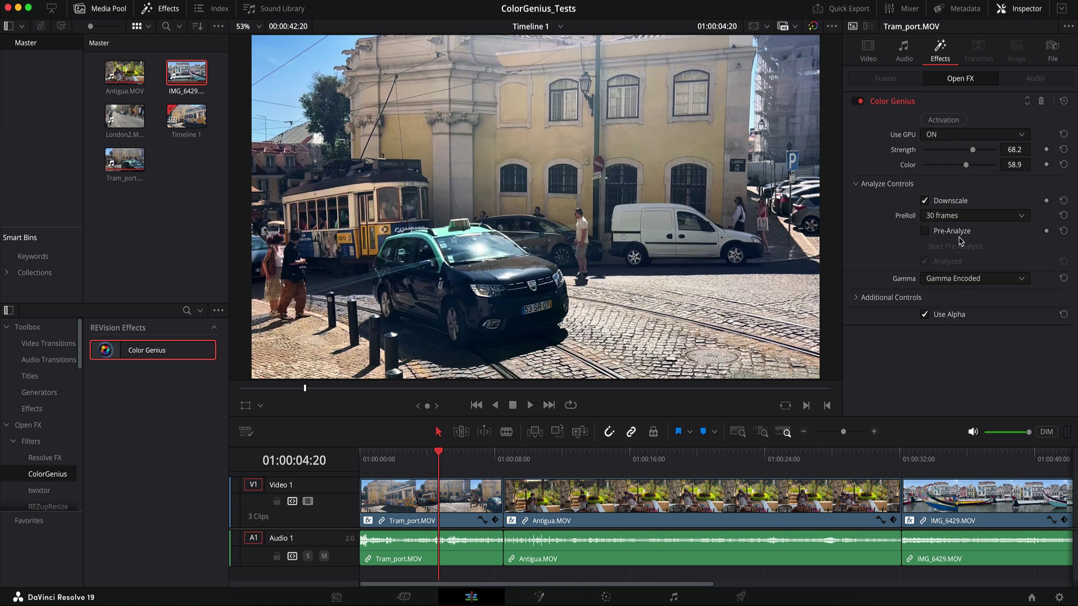
click(857, 299)
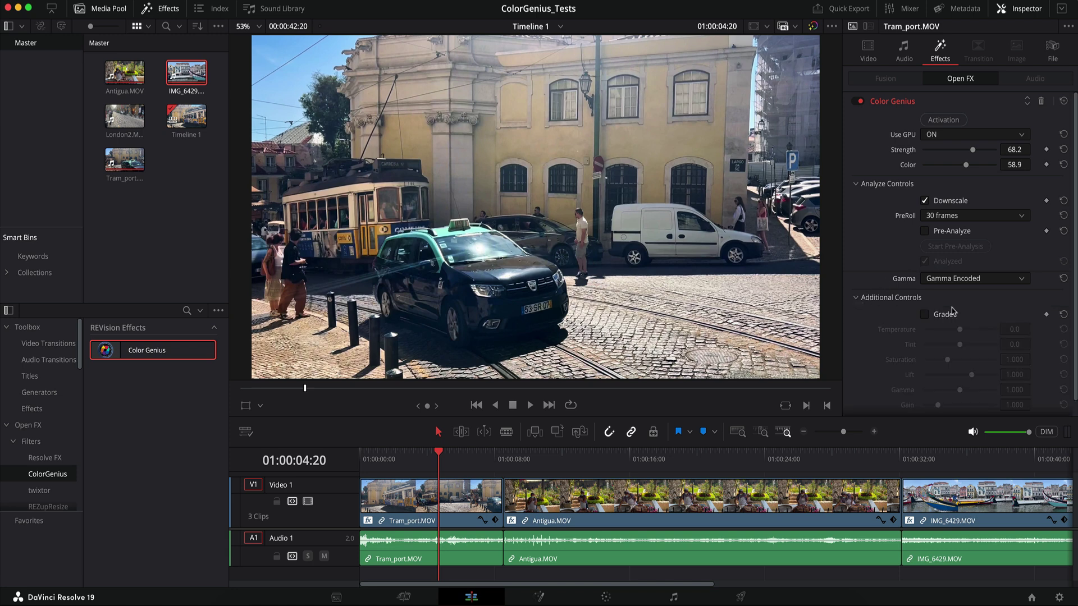
Enable Grade with Temperature 19.4 and Tint 7.0, and drop Strength to 0.0.
click(924, 316)
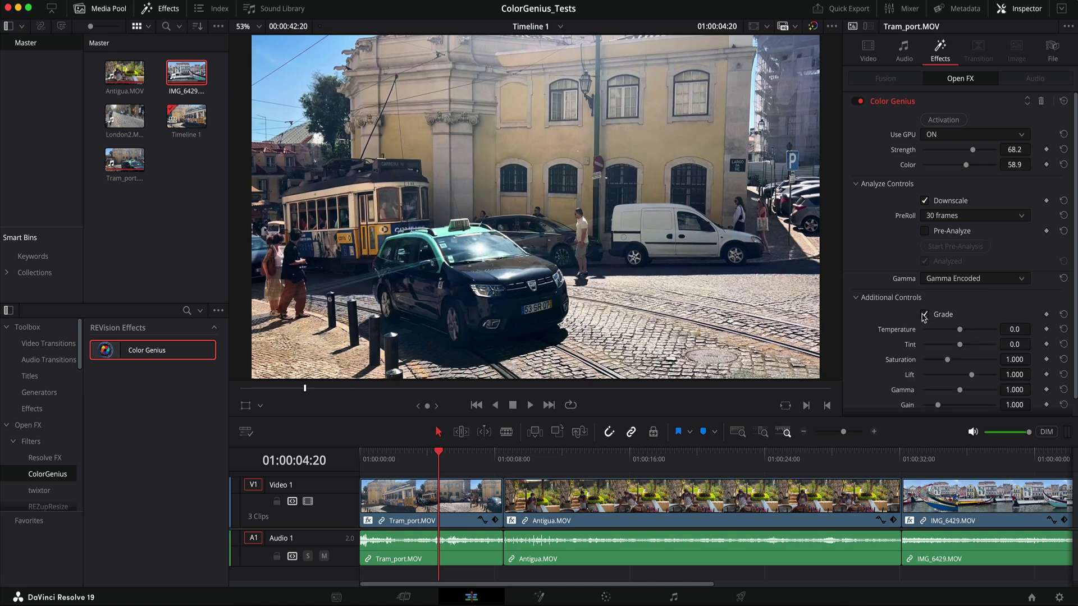
scroll(925, 318, down, 1)
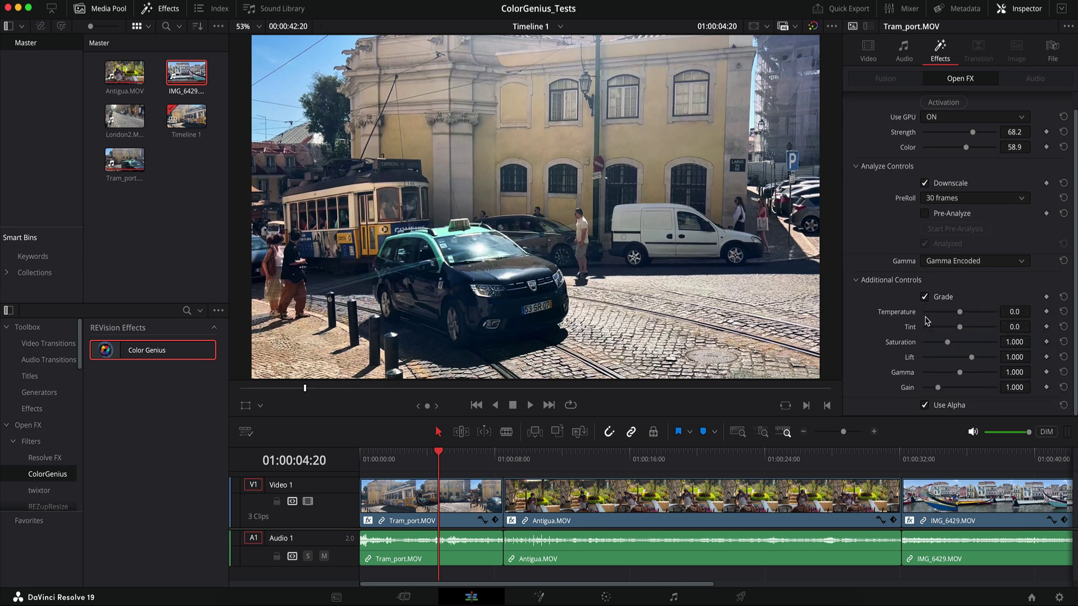
drag(973, 132, 908, 137)
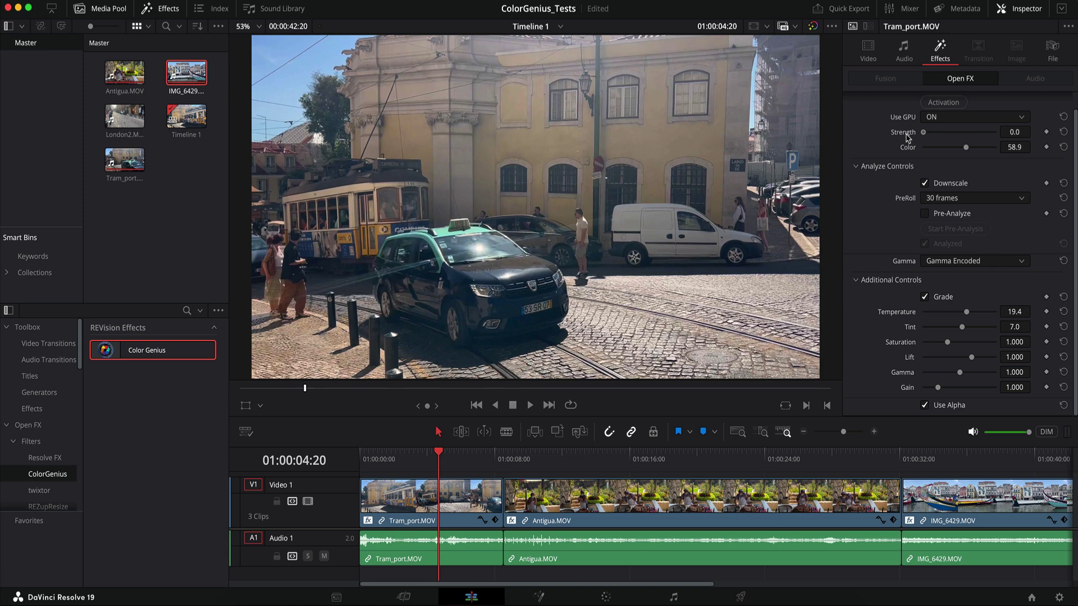
click(906, 135)
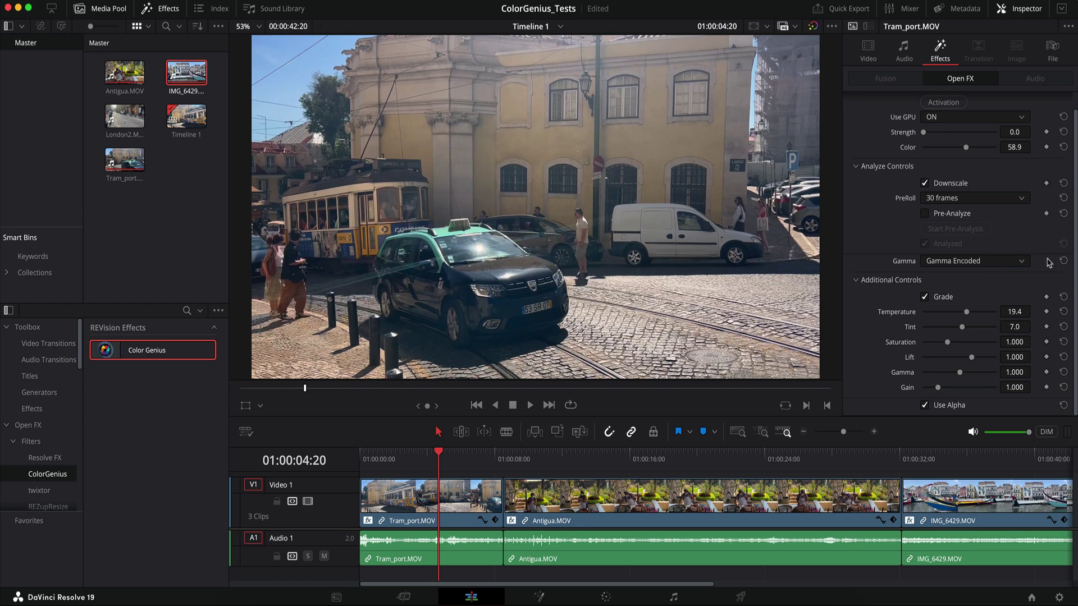